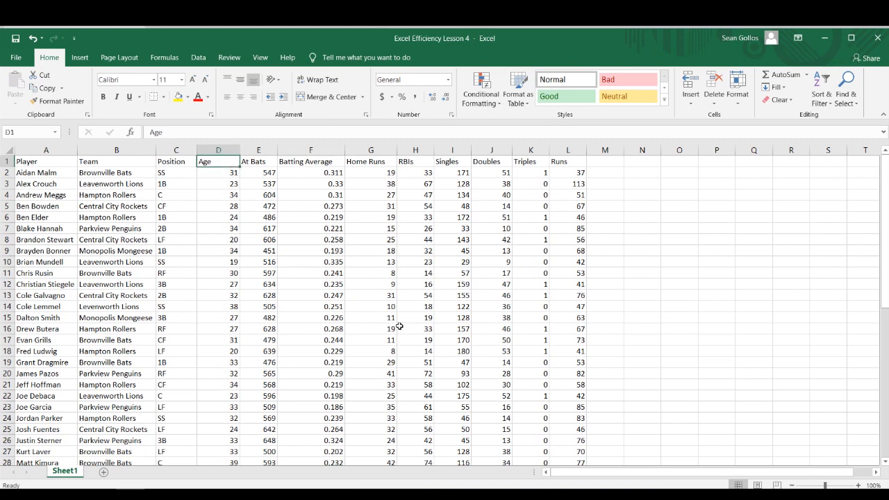
Step: Add filters to the header row and view the filter options of the Player and Position columns
key(ctrl+shift+l)
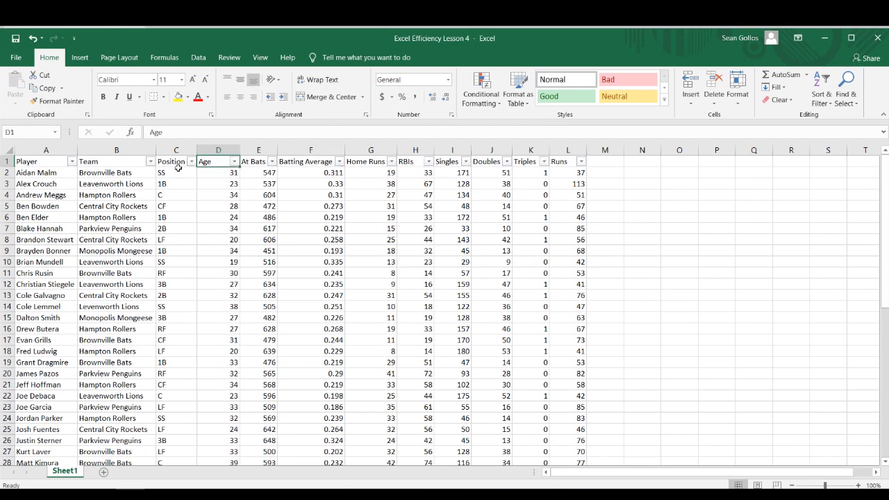
click(71, 161)
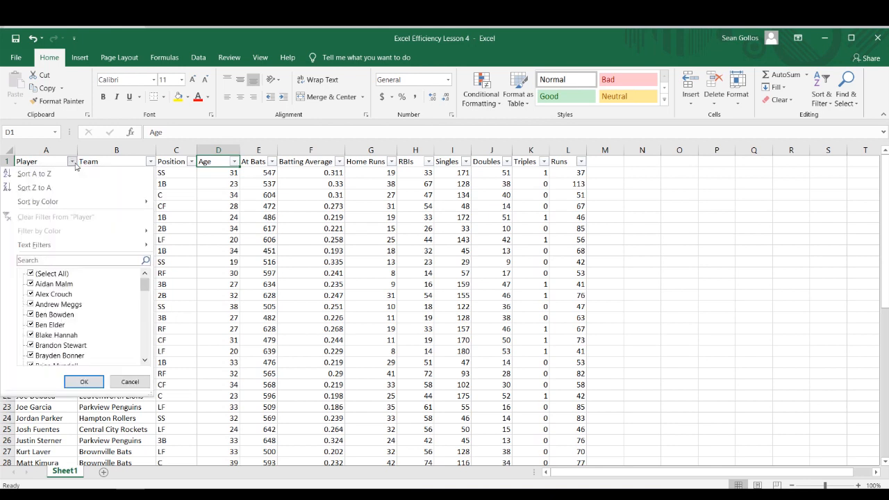
mouse_move(145, 290)
mouse_down()
mouse_move(137, 337)
mouse_move(142, 278)
mouse_up()
click(129, 381)
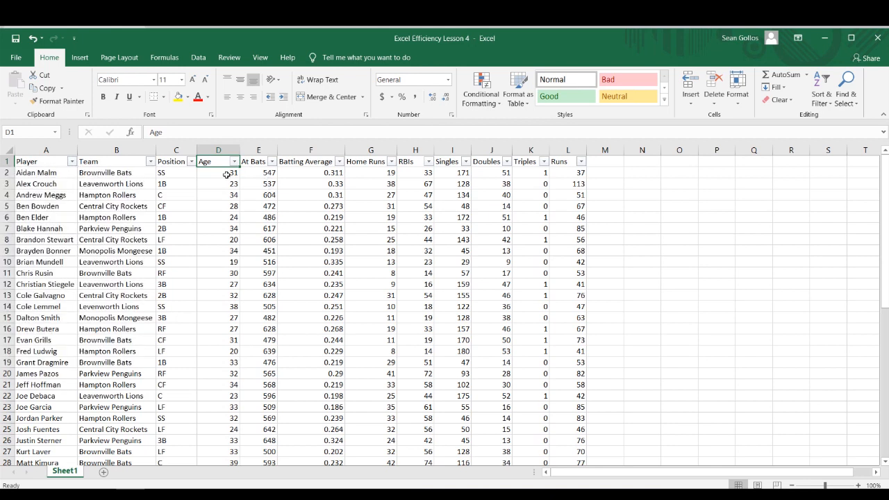
click(191, 161)
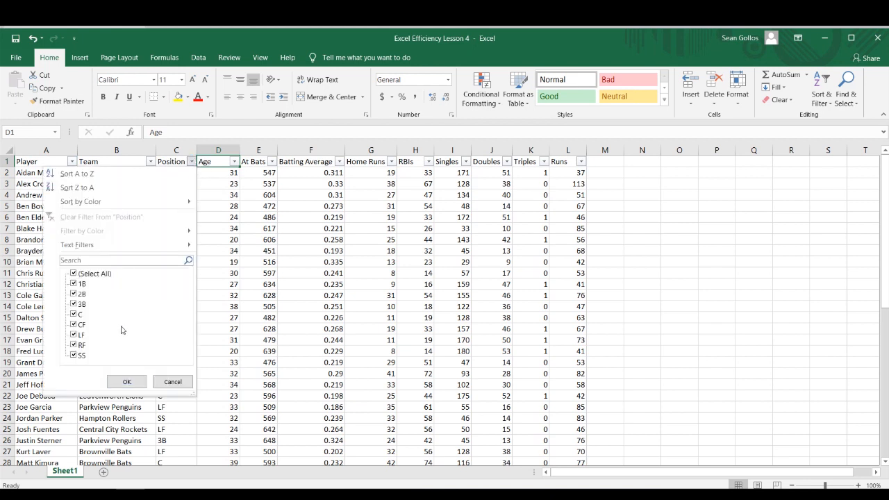
click(170, 381)
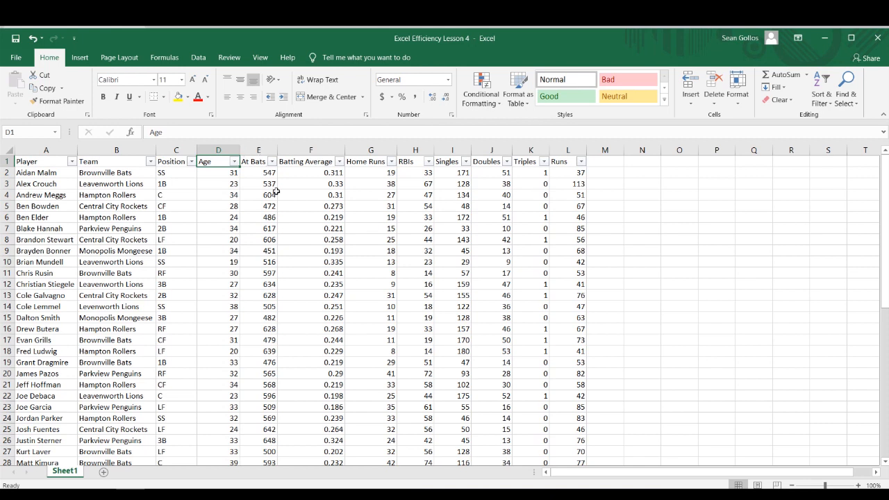
Step: Sort the data by the Team column from A to Z
click(151, 161)
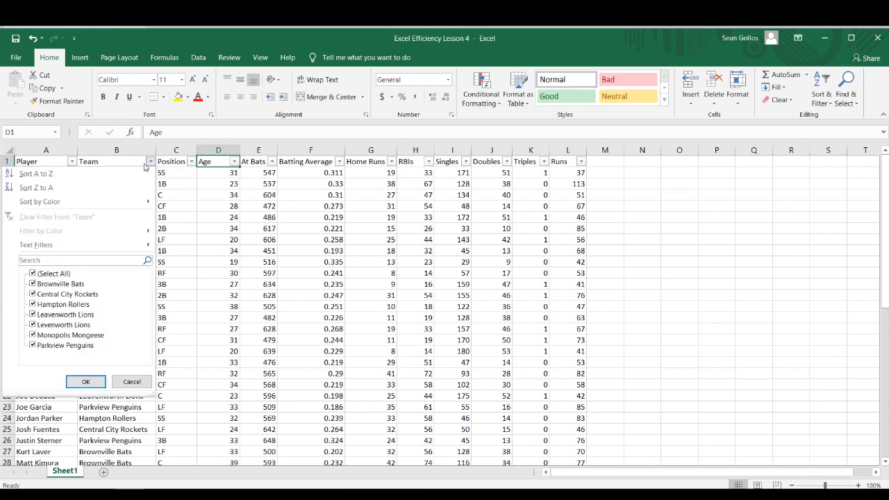
click(37, 173)
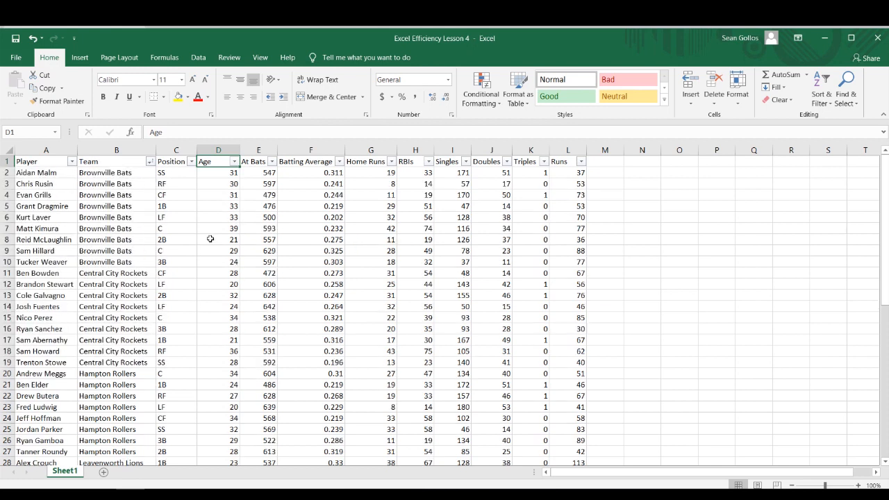
click(429, 161)
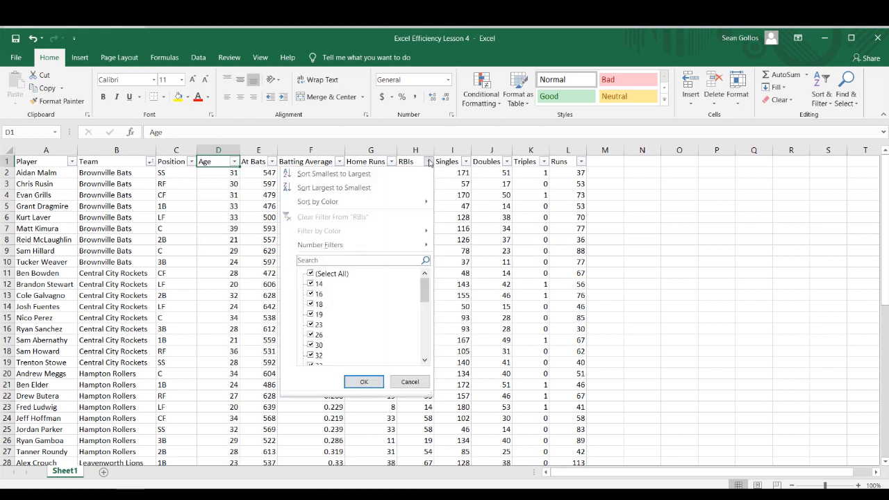
click(429, 161)
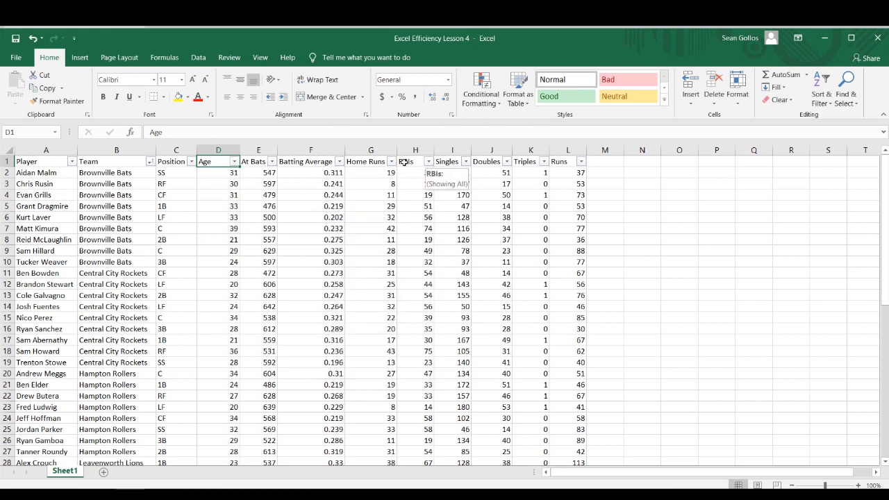
Step: Filter the Team column to show only the misspelled team "Levenworth Lions"
click(150, 161)
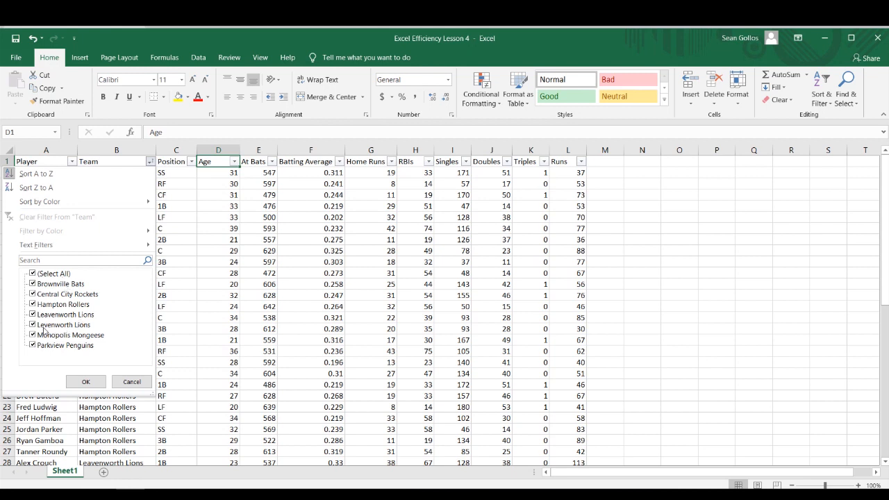
click(56, 278)
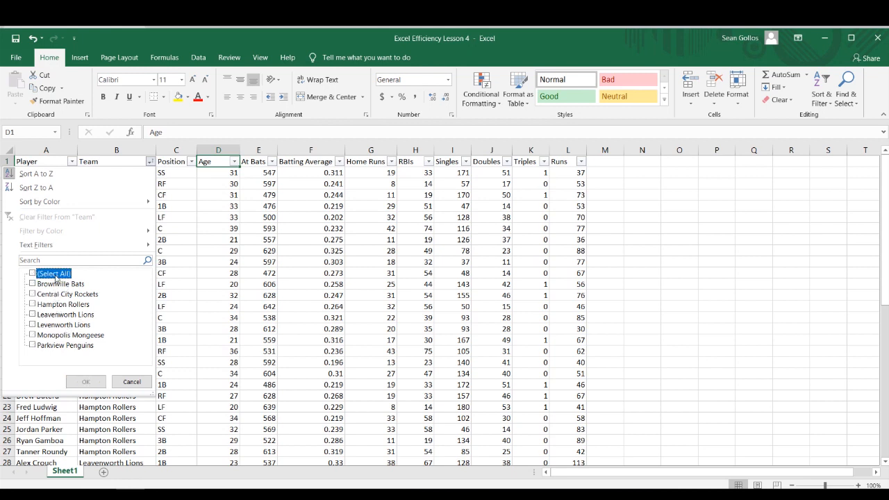
click(32, 325)
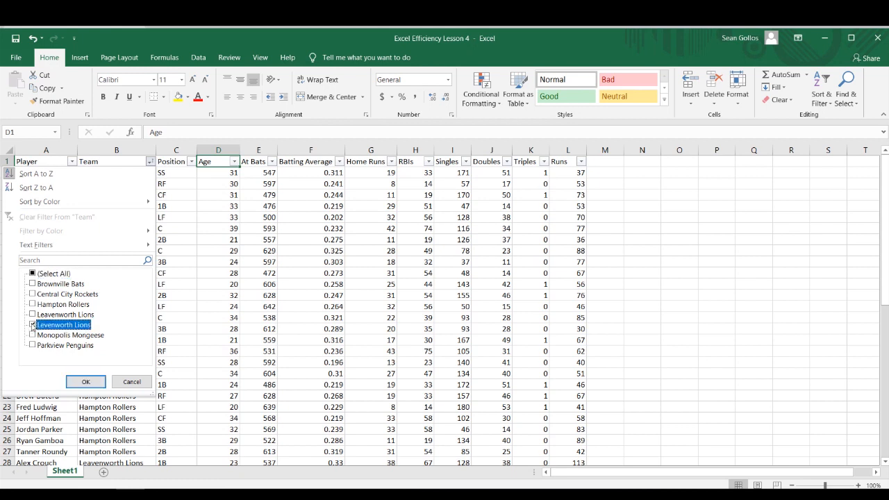
click(73, 381)
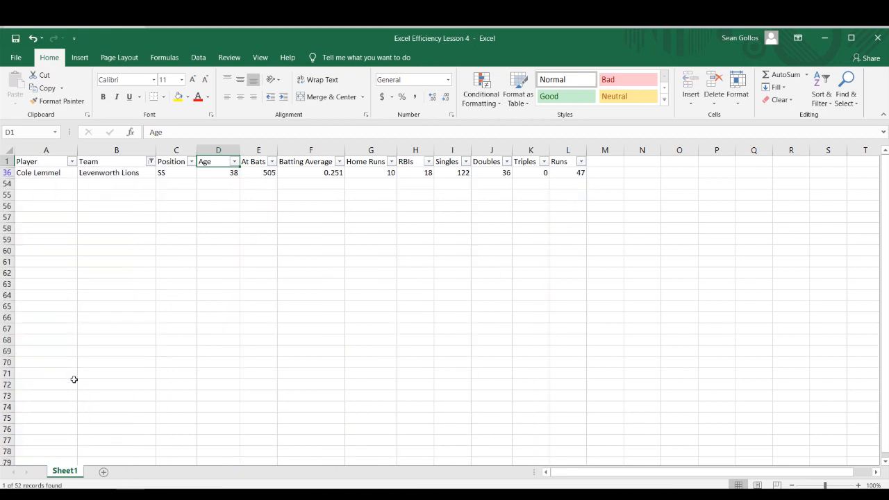
Step: Correct the filtered row's team name to "Leavenworth Lions" and clear the Team filter
double_click(91, 174)
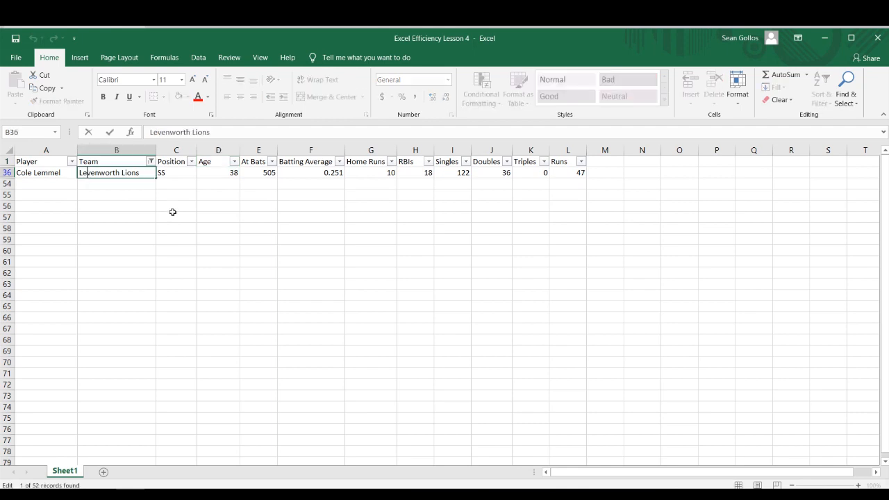
text(a)
key(Return)
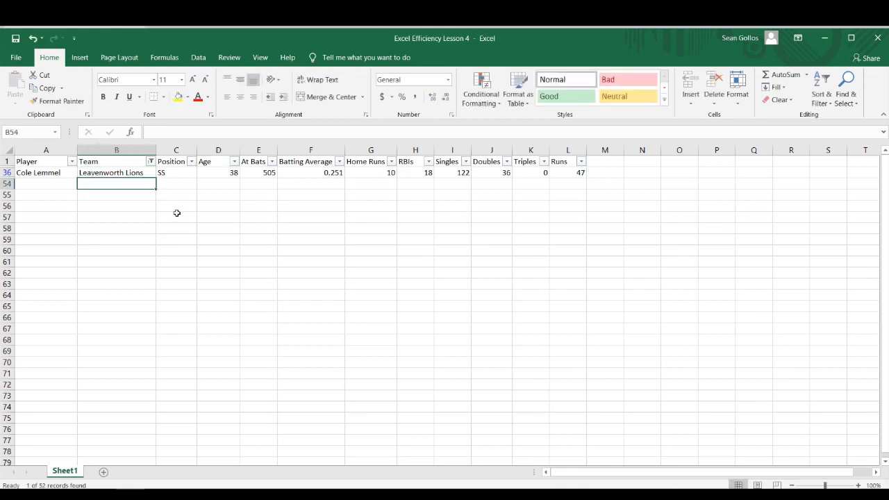
click(150, 162)
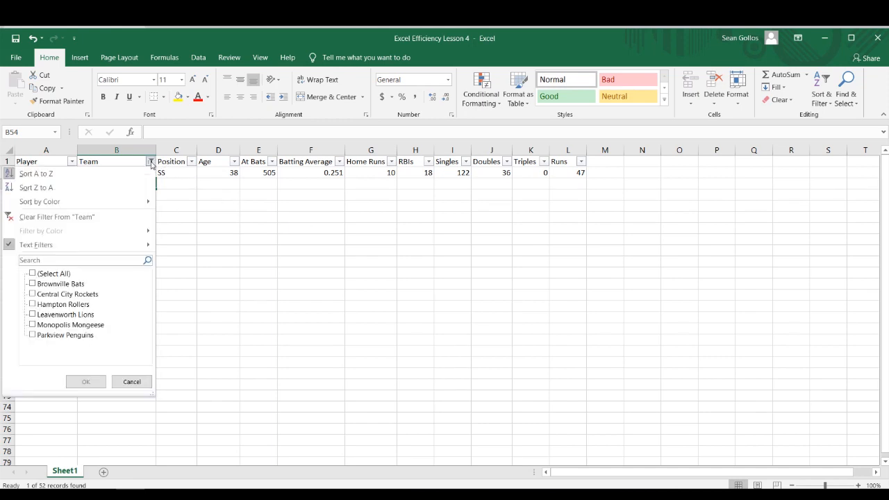
click(102, 221)
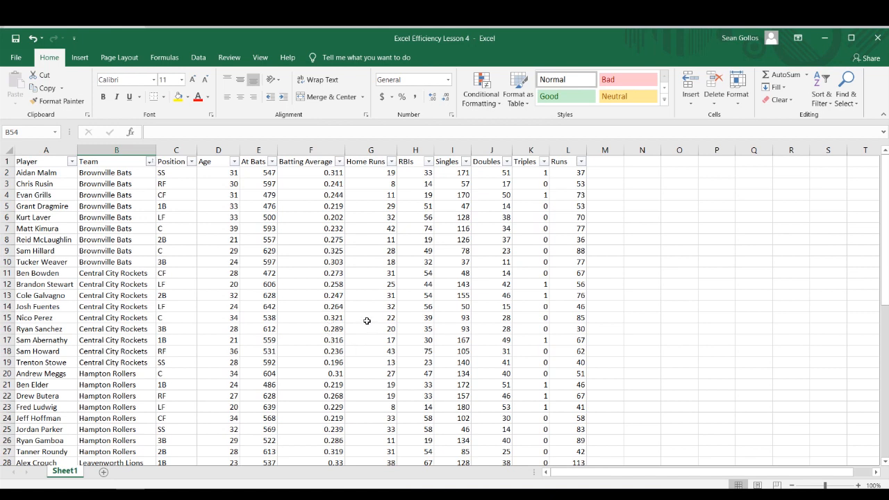
Step: Open the filter list of the At Bats header and deselect all of its values
click(272, 229)
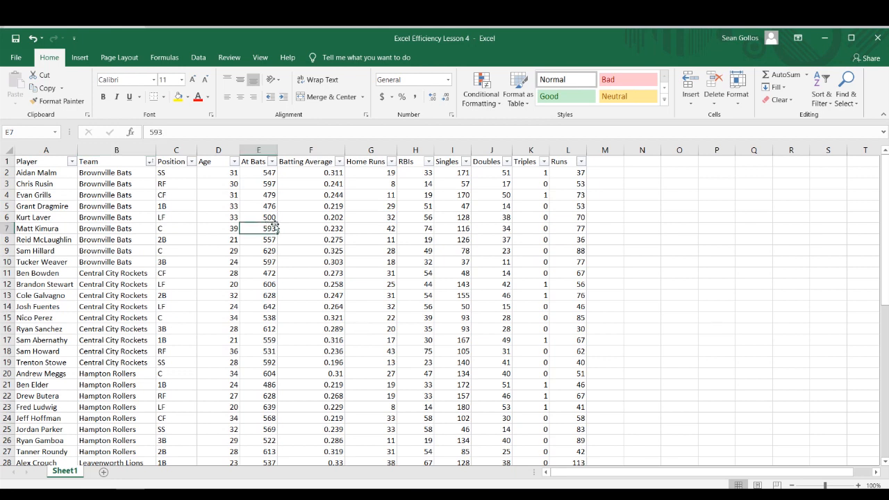
key(Up)
key(Up)
key(Up)
key(Up)
key(Up)
key(Up)
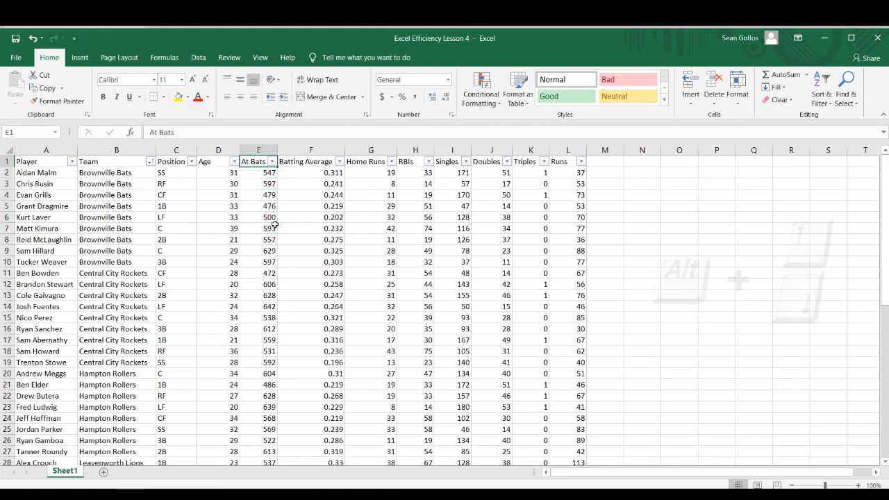
key(alt+Down)
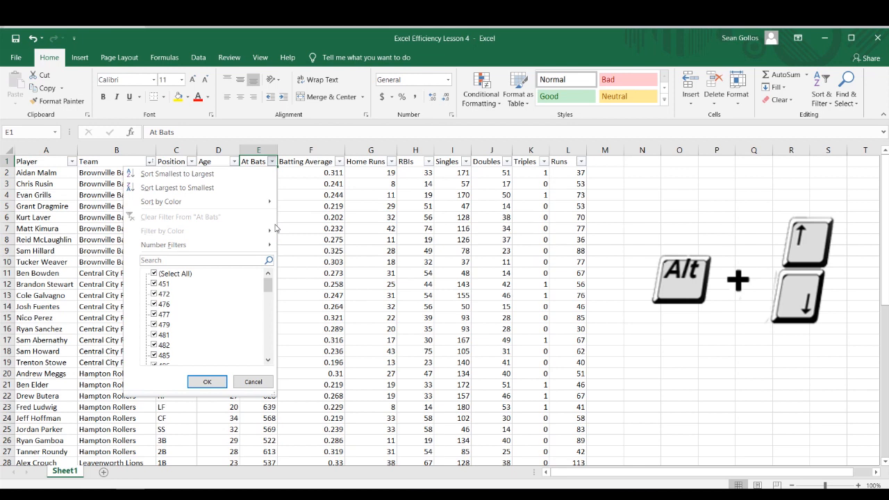
key(Down)
key(Down)
key(Down)
key(Down)
key(Down)
key(Down)
key(Down)
key(Down)
key(Down)
key(Down)
key(Down)
key(Down)
key(Up)
key(Up)
key(Up)
key(Up)
key(Up)
key(Up)
key(Down)
key(Up)
key(space)
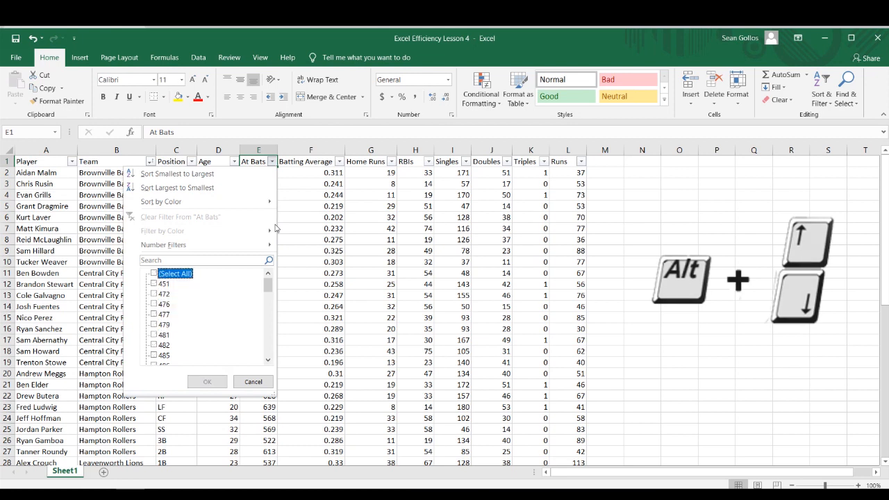
Step: Filter the At Bats column to show only the values 476, 481 and 482
key(Down)
key(Down)
key(Down)
key(space)
key(Down)
key(Down)
key(Down)
key(space)
key(Down)
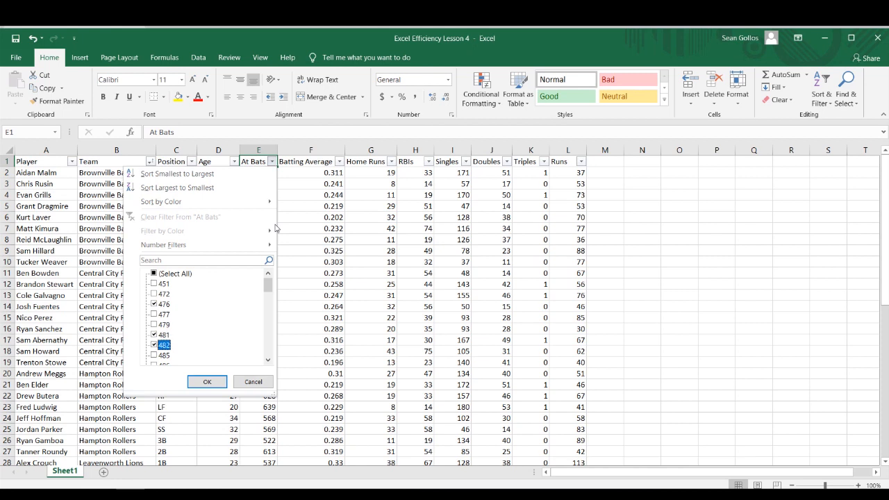
key(Return)
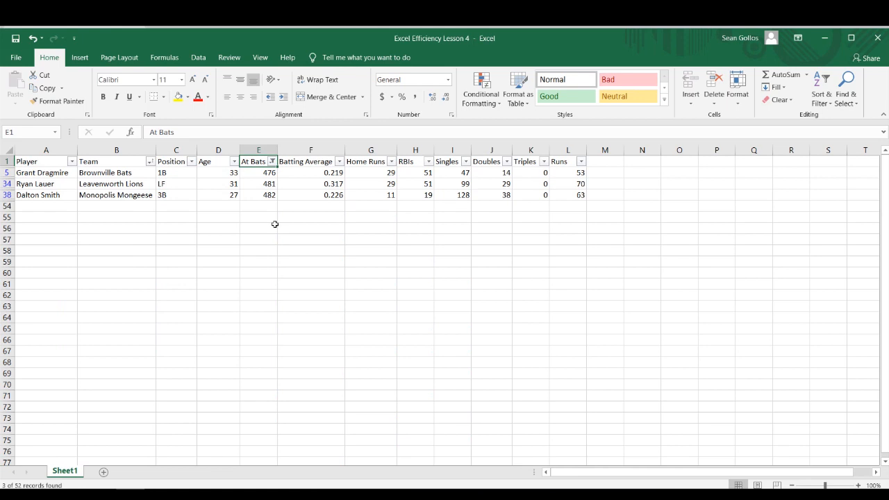
Step: Clear the filter from the At Bats column
key(alt+Down)
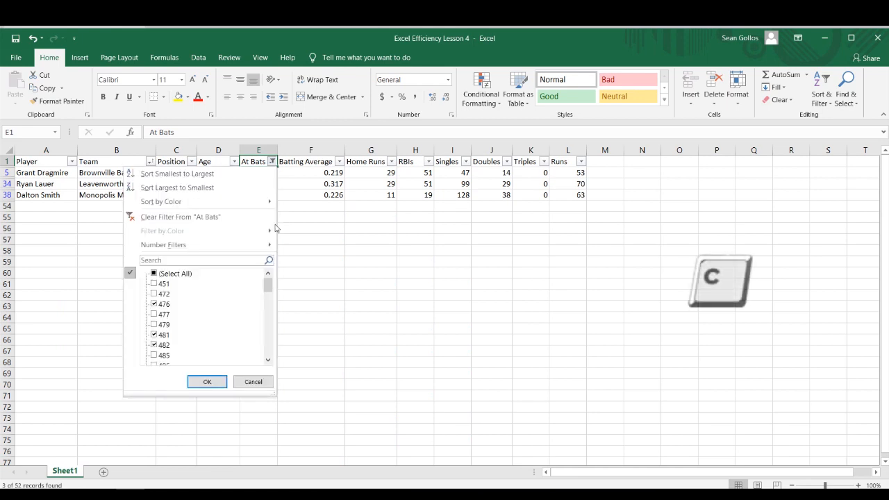
key(c)
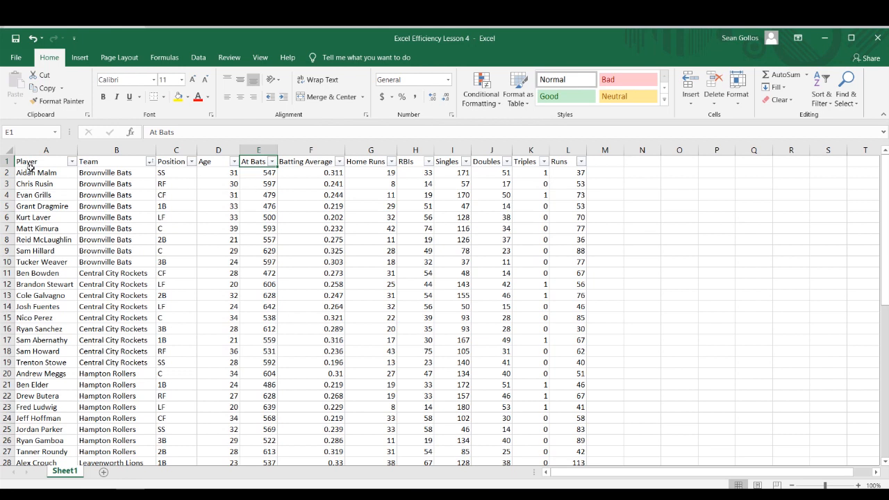
Step: Conditionally format the RBIs column so values greater than 70 get Light Red Fill with Dark Red Text
click(414, 150)
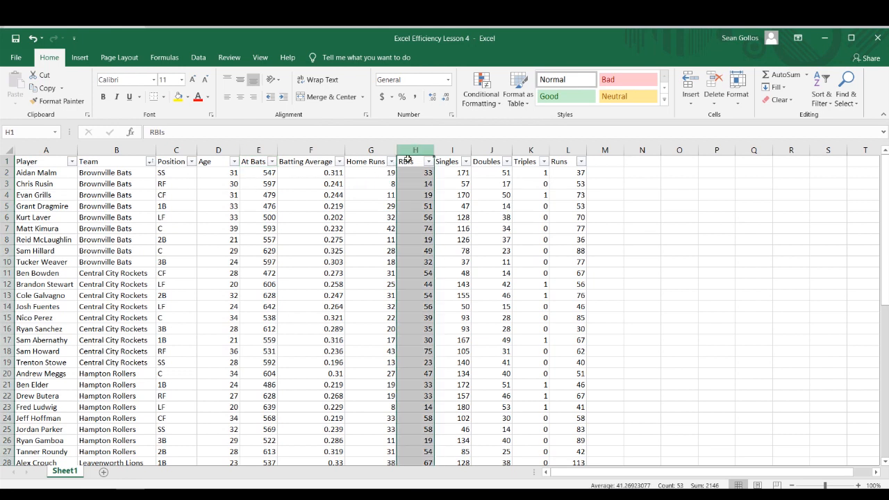
click(490, 103)
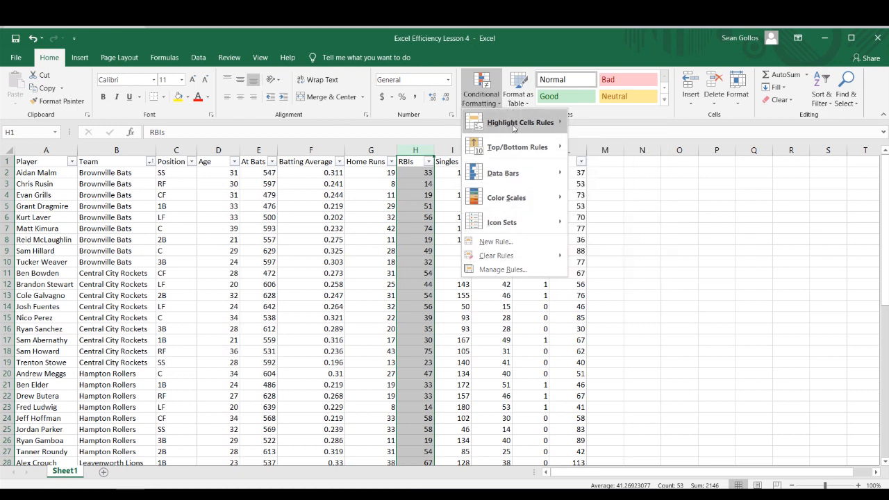
mouse_move(514, 127)
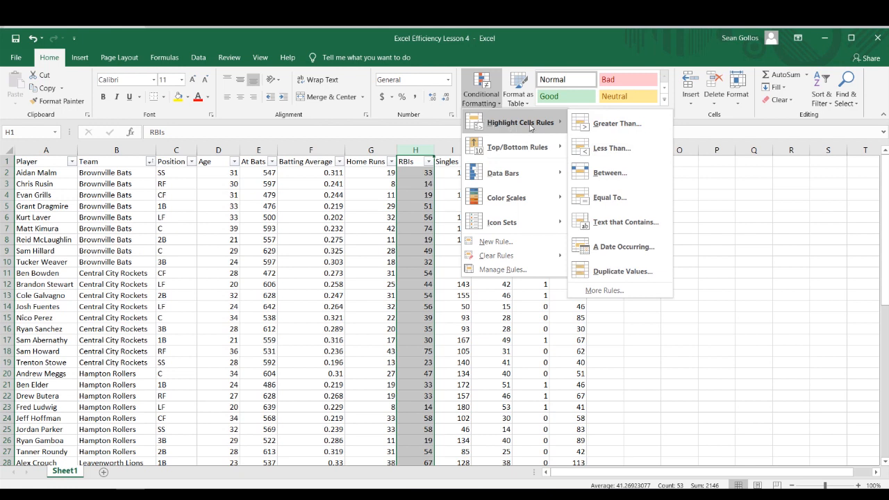
click(598, 126)
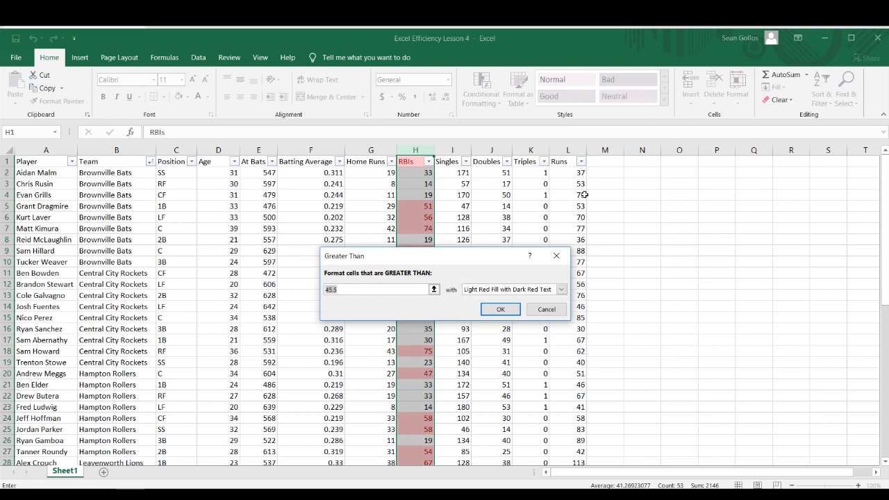
text(70)
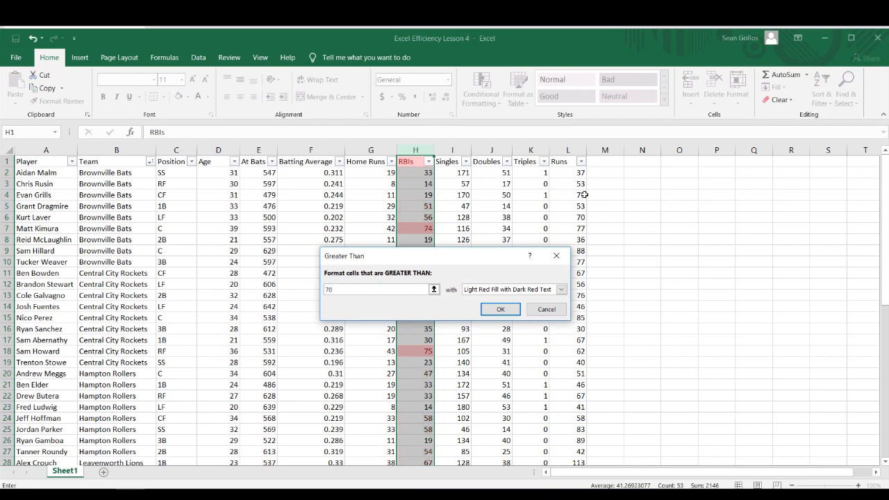
click(496, 309)
click(467, 260)
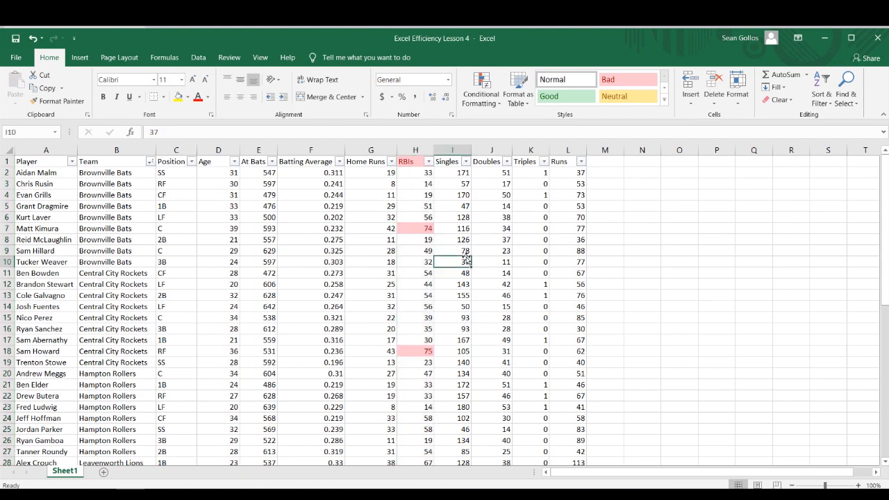
Step: Examine the highlighted cells in the RBIs column
key(Down)
key(Left)
key(Left)
key(Down)
key(Down)
key(Right)
key(Down)
key(Down)
key(Down)
key(Down)
key(Down)
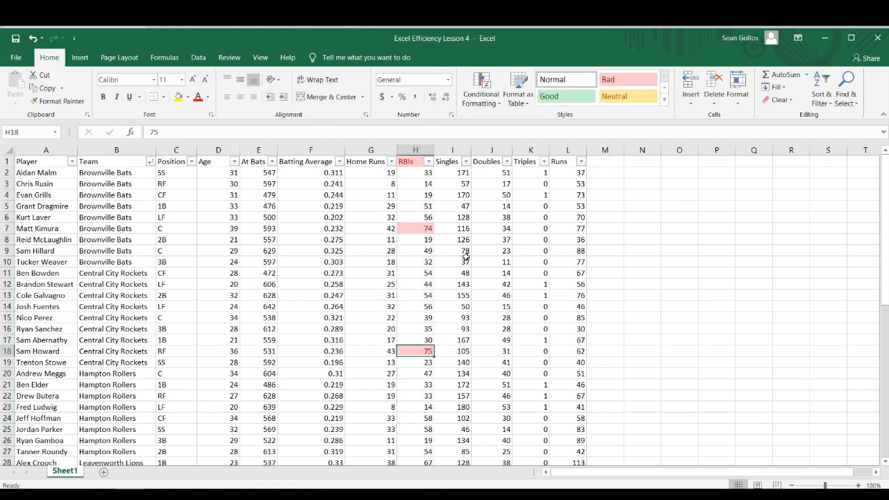
Step: Filter the RBIs column by cell color to show only the light red cells
key(Up)
key(Up)
key(Up)
key(Up)
key(Up)
key(Up)
key(Up)
key(Up)
key(Up)
key(Up)
key(Up)
key(Up)
key(Up)
key(Up)
key(Up)
key(Up)
key(Up)
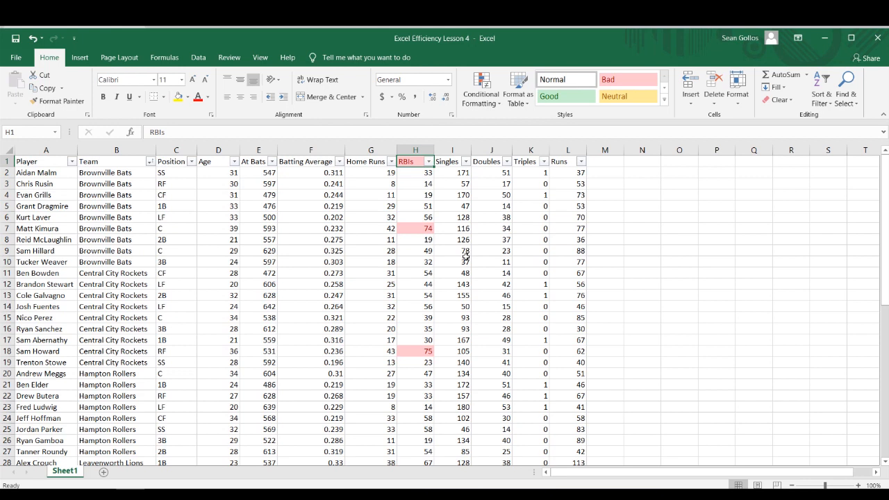
key(alt+Down)
key(Down)
key(Down)
key(Down)
key(Down)
key(Down)
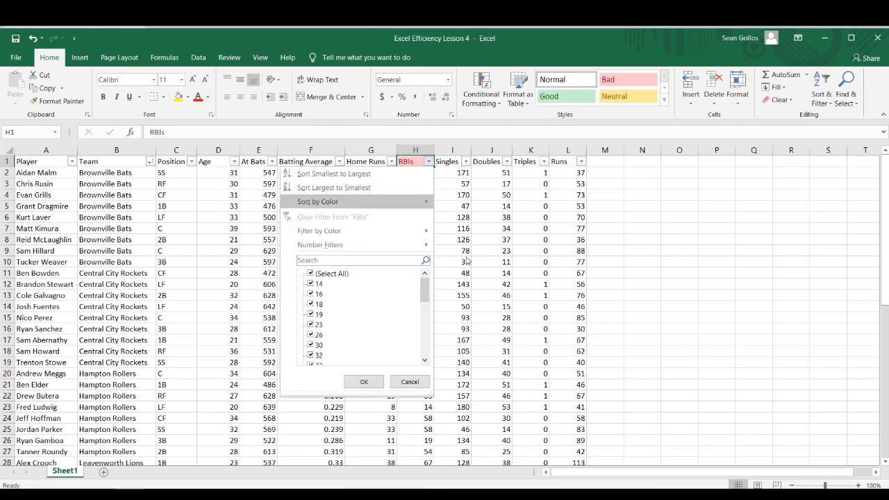
key(Right)
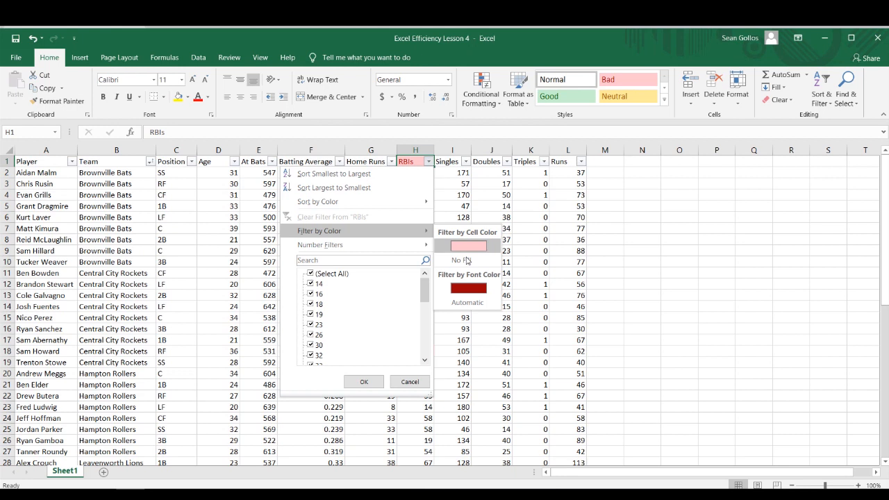
key(Return)
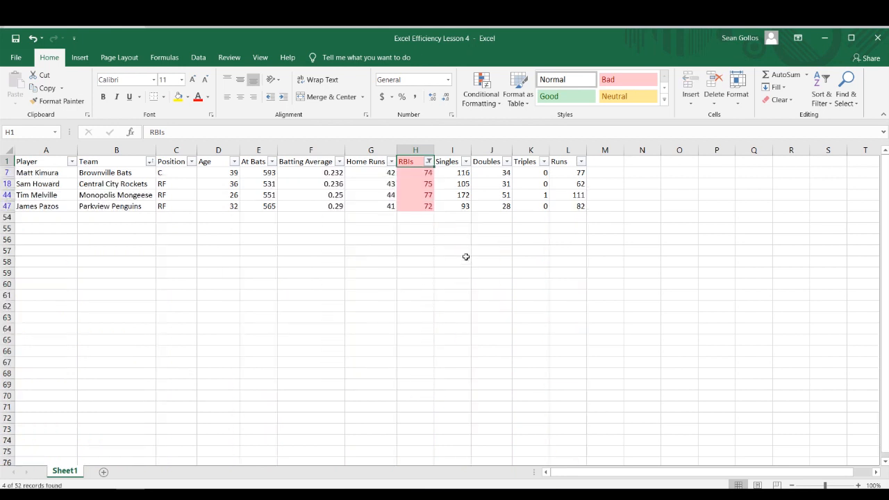
Step: Clear the filter from the RBIs column
key(alt+Down)
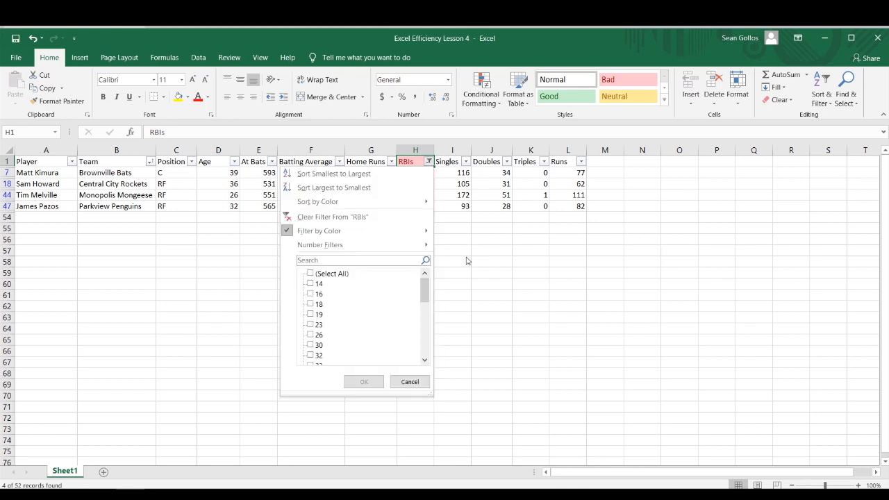
key(c)
Step: Change the RBIs value in cell H5 to 74
key(Down)
key(Down)
key(Down)
key(Down)
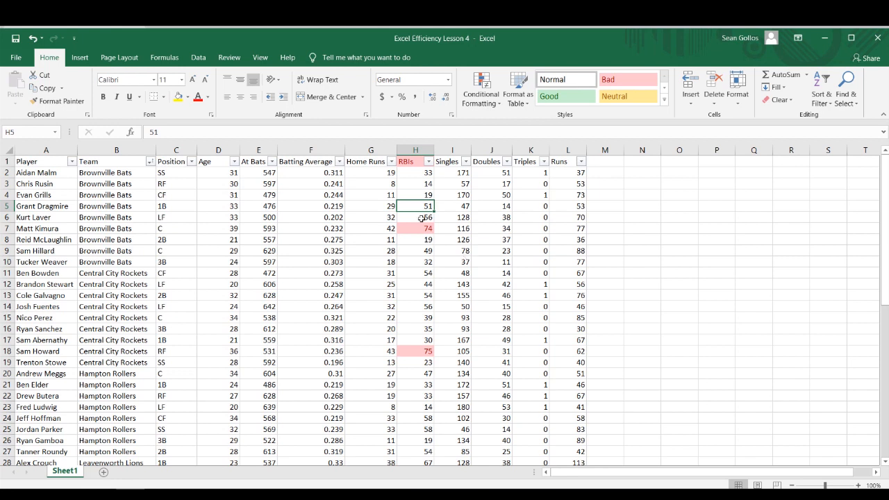
key(F2)
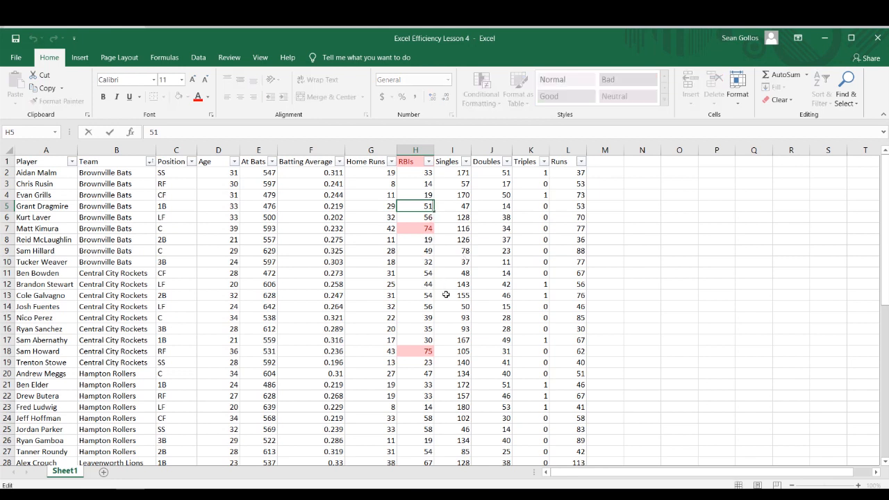
key(BackSpace)
key(BackSpace)
text(74)
key(Return)
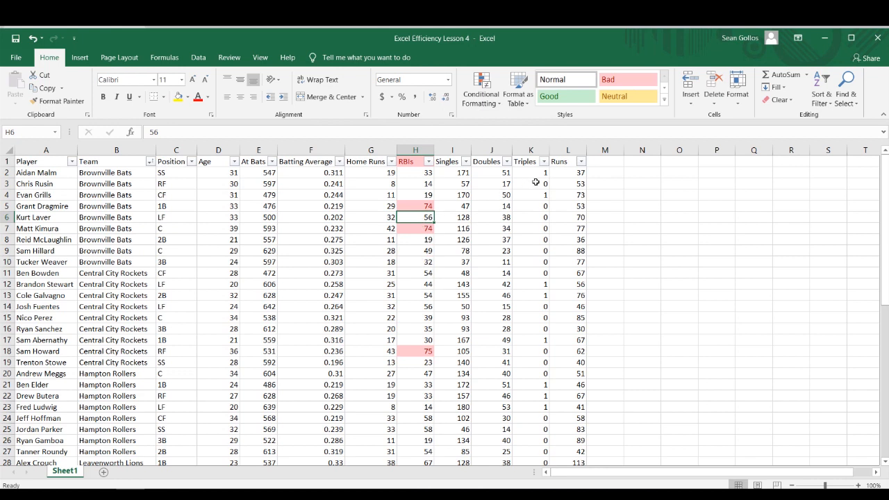
Step: Clear the conditional formatting rules from the entire sheet
click(541, 226)
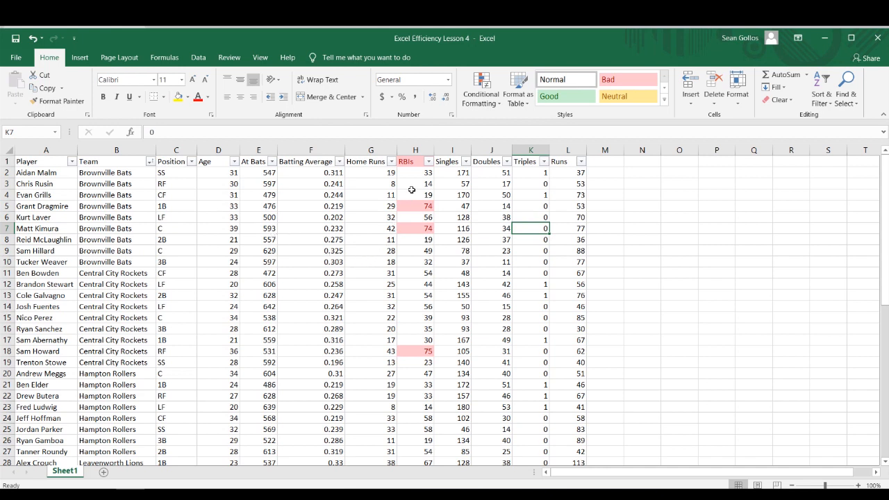
click(481, 104)
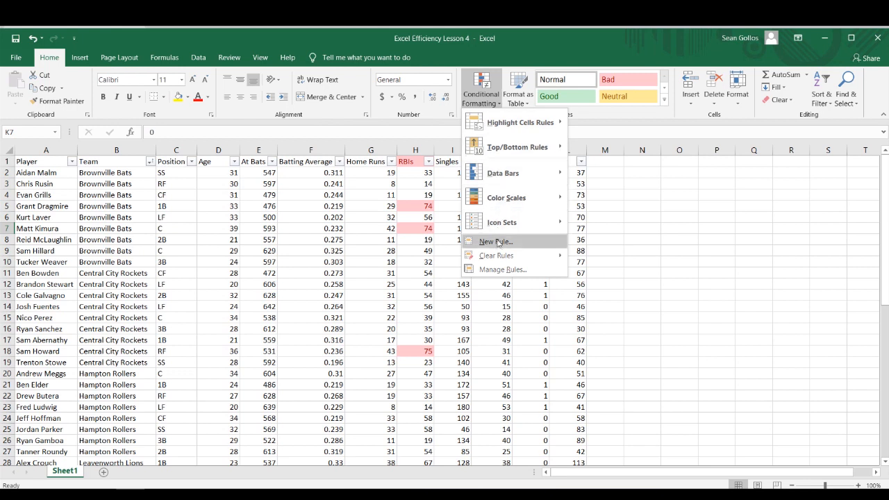
mouse_move(497, 255)
click(599, 272)
click(288, 223)
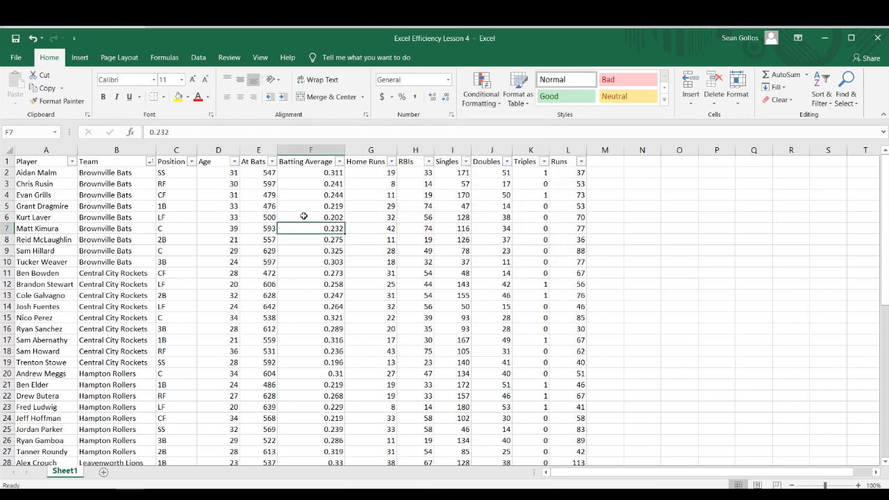